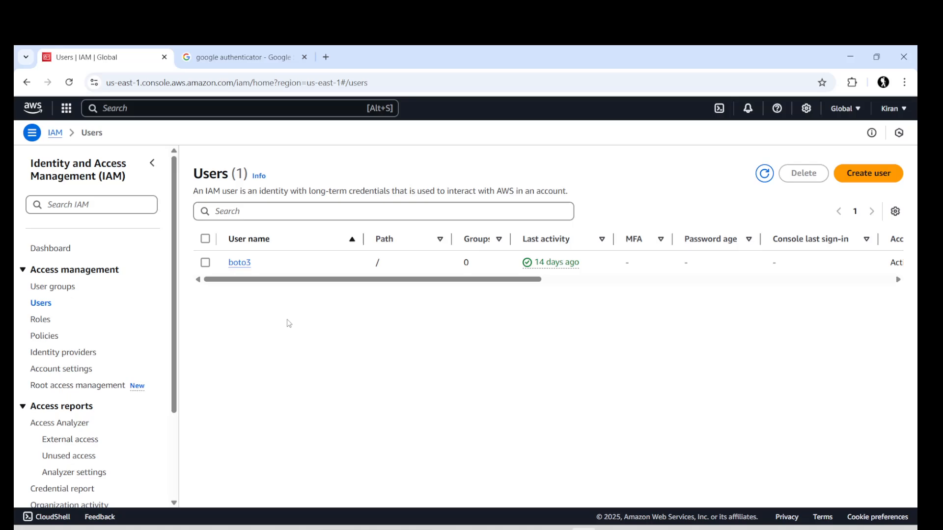
Start a new IAM user and enter the user name test_user.
{"action": "left_click", "coordinate": [872, 174]}
{"action": "left_click", "coordinate": [320, 263]}
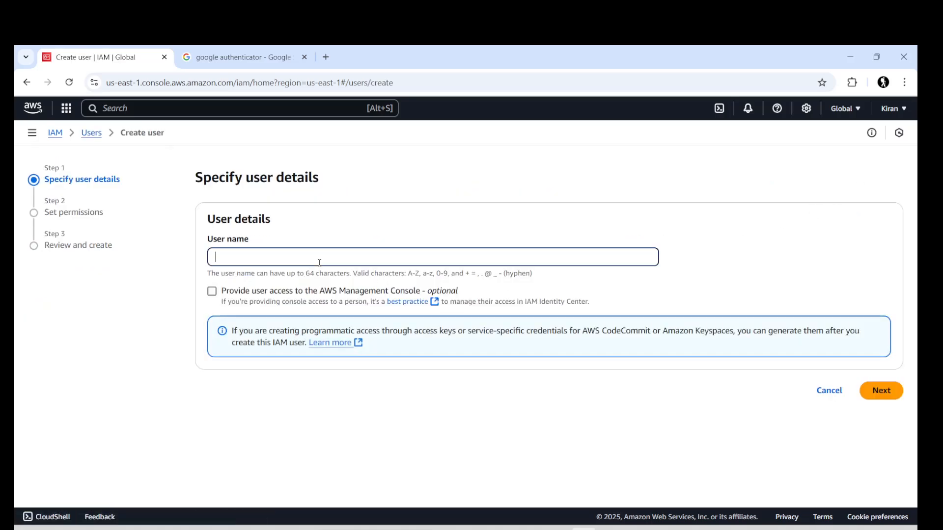
{"action": "type", "text": "test_user"}
Give test_user console access as an IAM user, with no password reset at next sign-in.
{"action": "left_click", "coordinate": [216, 294]}
{"action": "scroll", "coordinate": [268, 324], "scroll_direction": "down", "scroll_amount": 1}
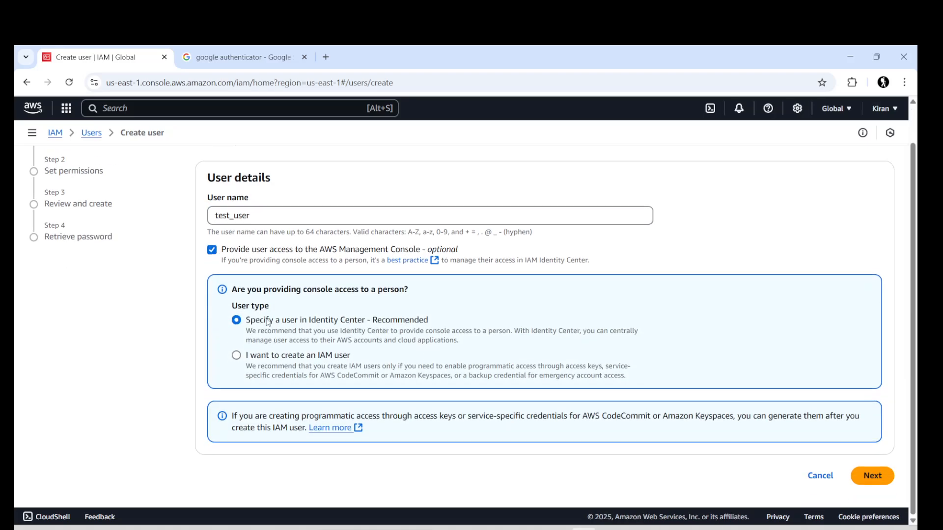
{"action": "left_click", "coordinate": [237, 357]}
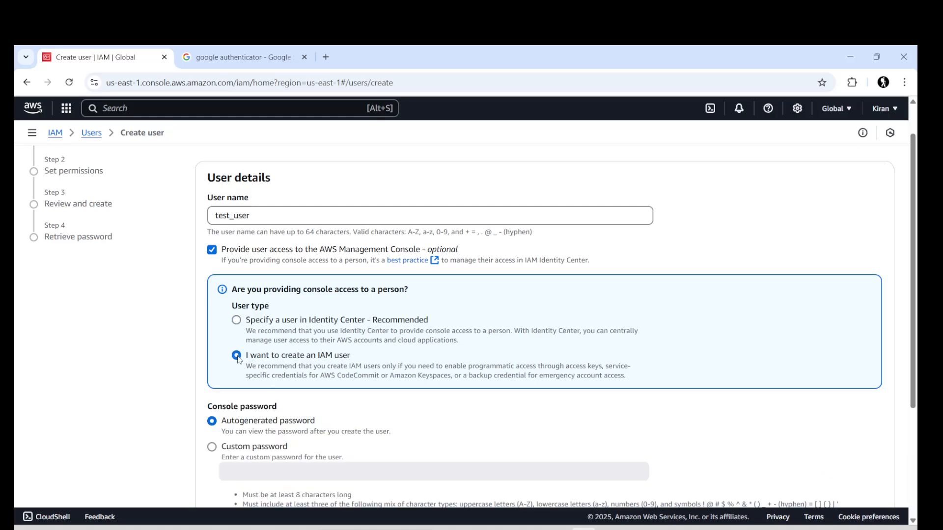
{"action": "scroll", "coordinate": [241, 360], "scroll_direction": "down", "scroll_amount": 3}
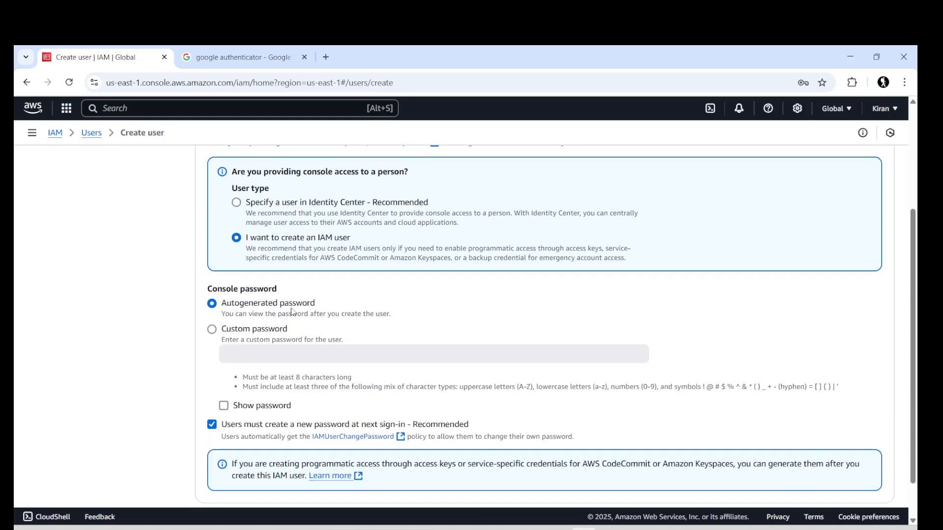
{"action": "scroll", "coordinate": [274, 374], "scroll_direction": "down", "scroll_amount": 1}
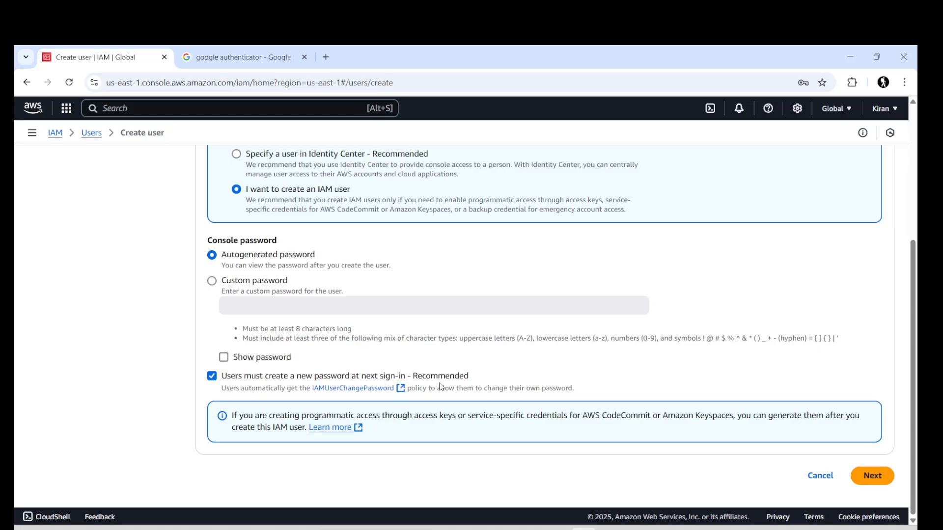
{"action": "left_click", "coordinate": [213, 378]}
{"action": "left_click", "coordinate": [888, 484]}
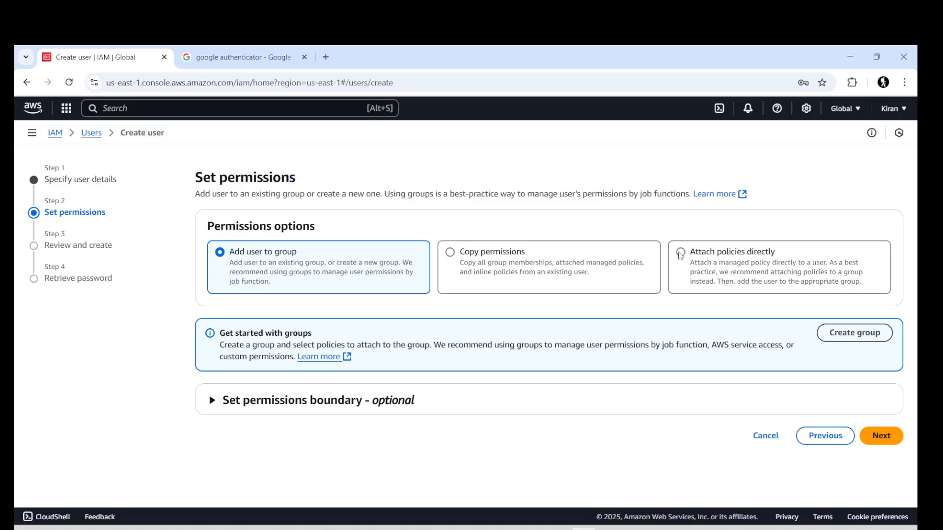
Attach the AdministratorAccess policy directly to test_user and create the user from the review page.
{"action": "left_click", "coordinate": [680, 254]}
{"action": "scroll", "coordinate": [511, 329], "scroll_direction": "down", "scroll_amount": 1}
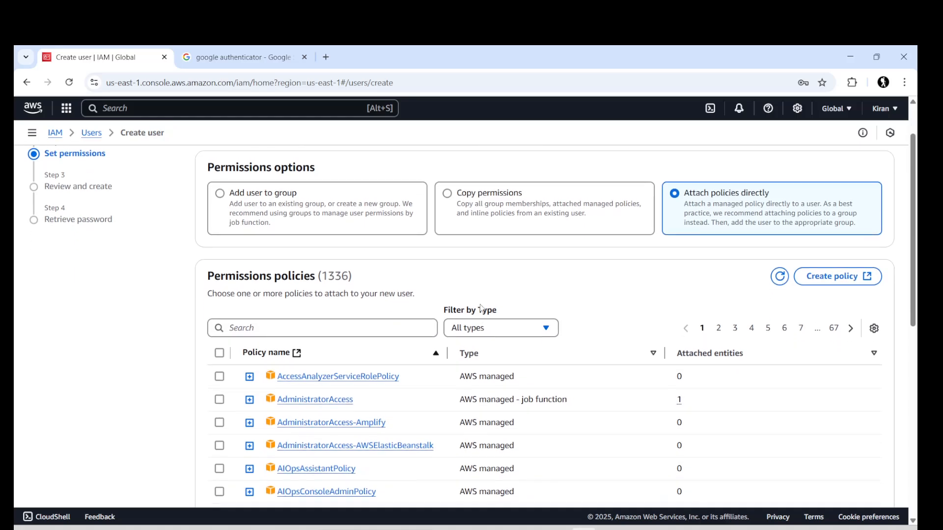
{"action": "scroll", "coordinate": [248, 413], "scroll_direction": "down", "scroll_amount": 1}
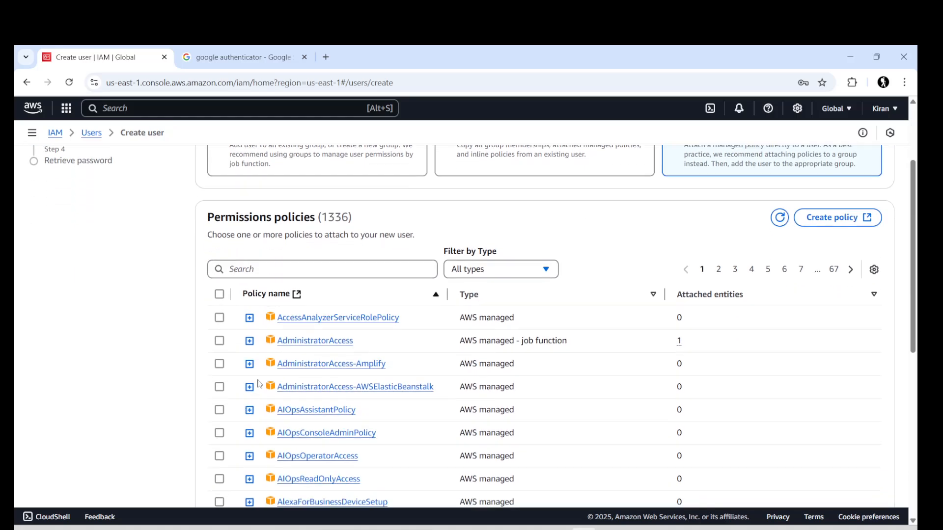
{"action": "left_click", "coordinate": [219, 341]}
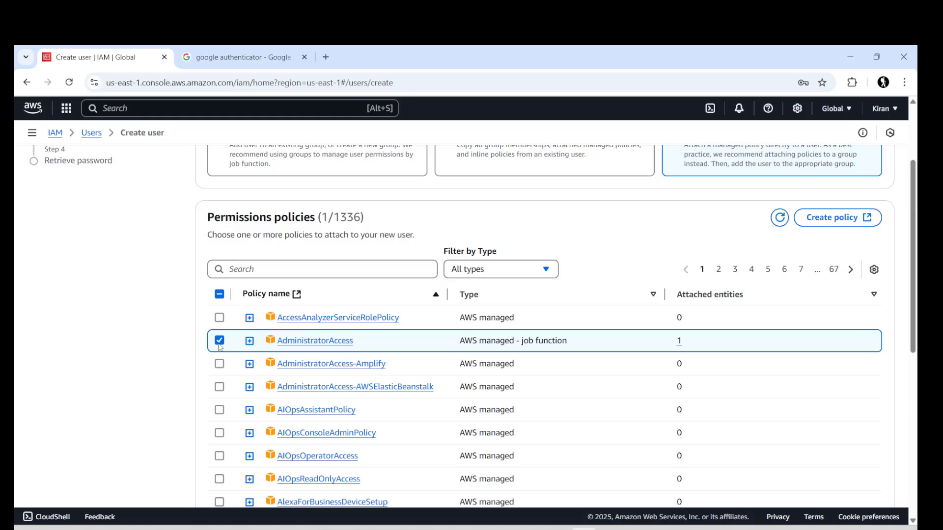
{"action": "scroll", "coordinate": [650, 410], "scroll_direction": "down", "scroll_amount": 6}
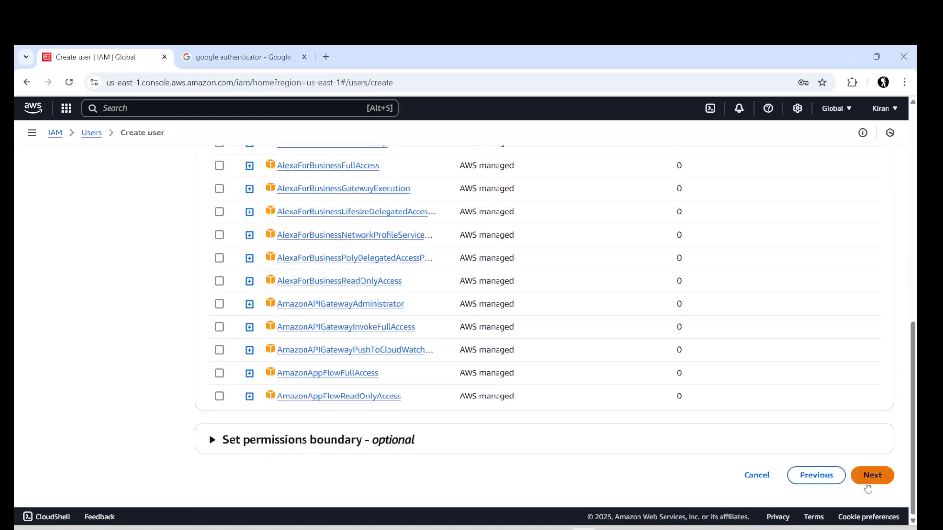
{"action": "left_click", "coordinate": [868, 488]}
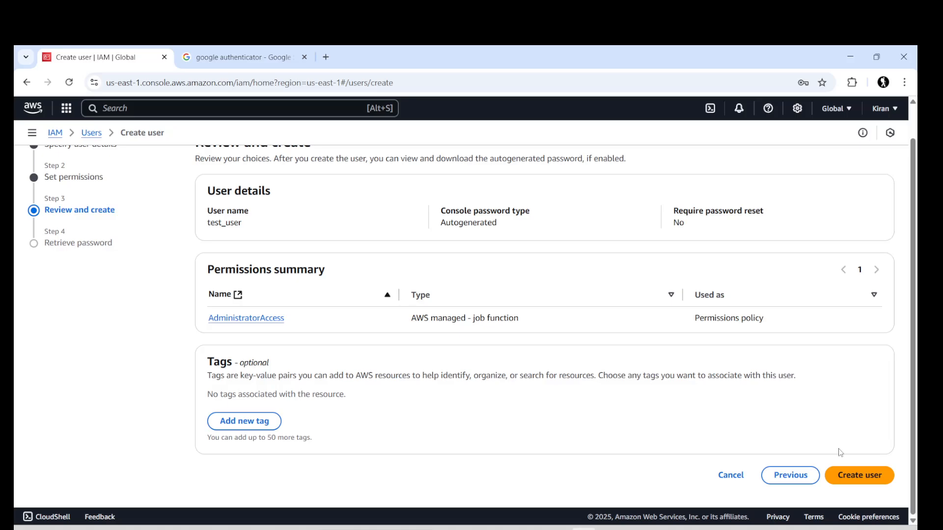
{"action": "left_click", "coordinate": [860, 476]}
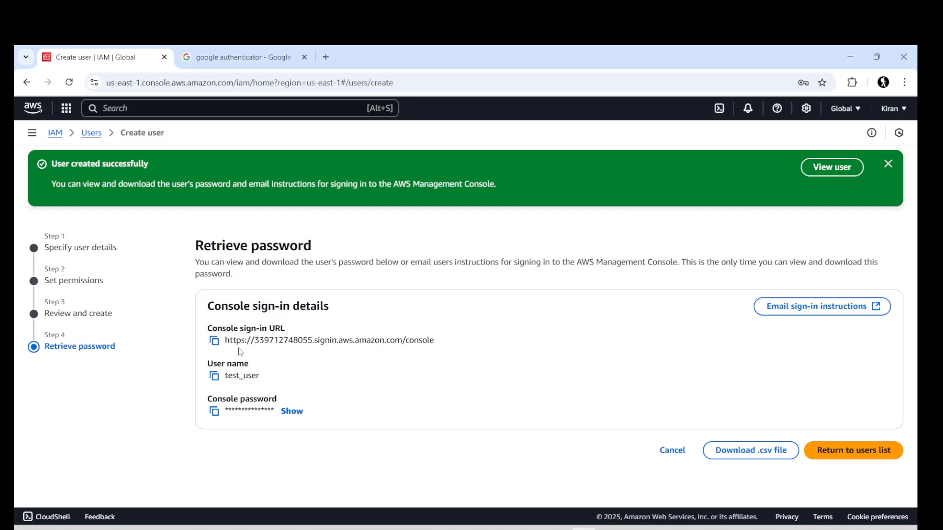
Download test_user's credentials .csv file, then open test_user's Assign MFA device page.
{"action": "left_click", "coordinate": [746, 459]}
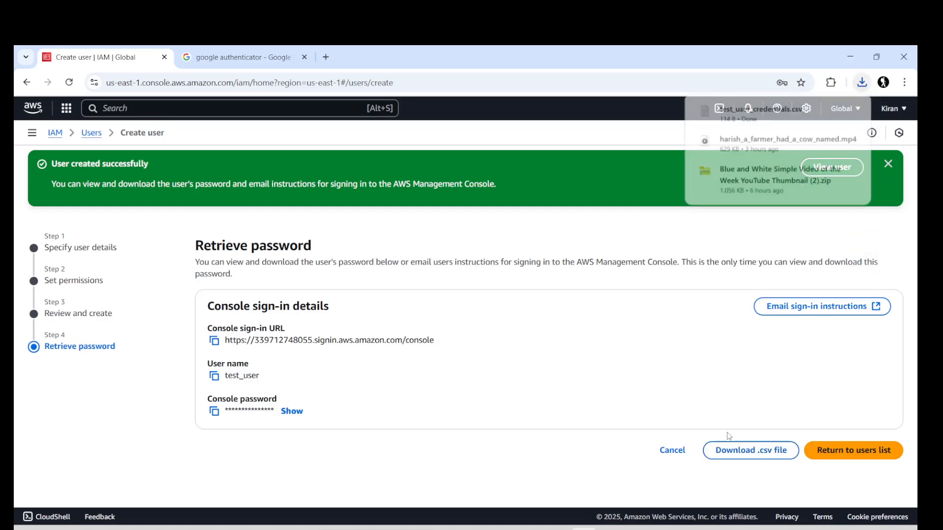
{"action": "left_click", "coordinate": [90, 134]}
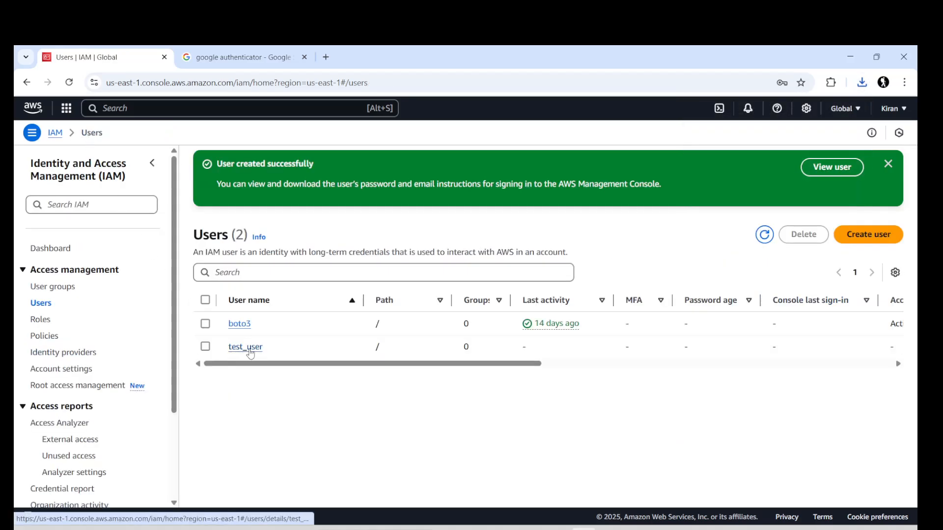
{"action": "left_click", "coordinate": [243, 348]}
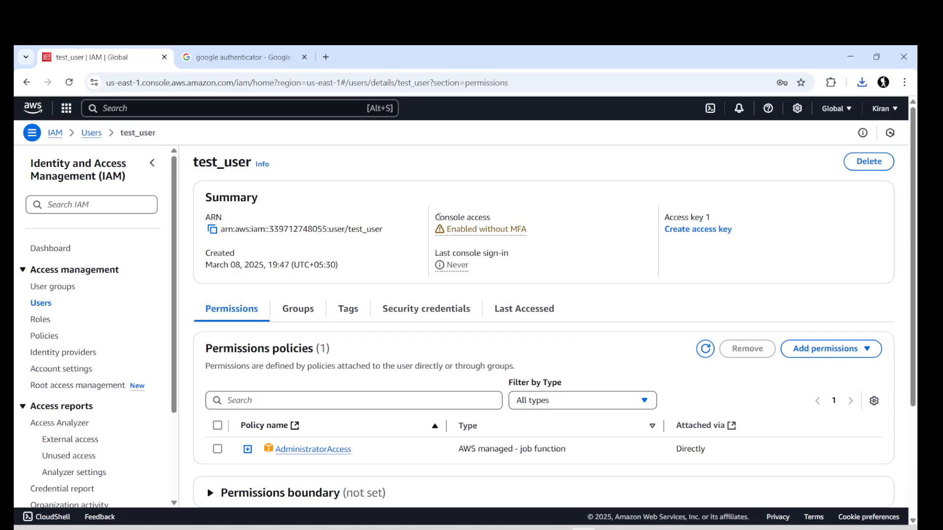
{"action": "left_click_drag", "start_coordinate": [438, 217], "coordinate": [488, 217]}
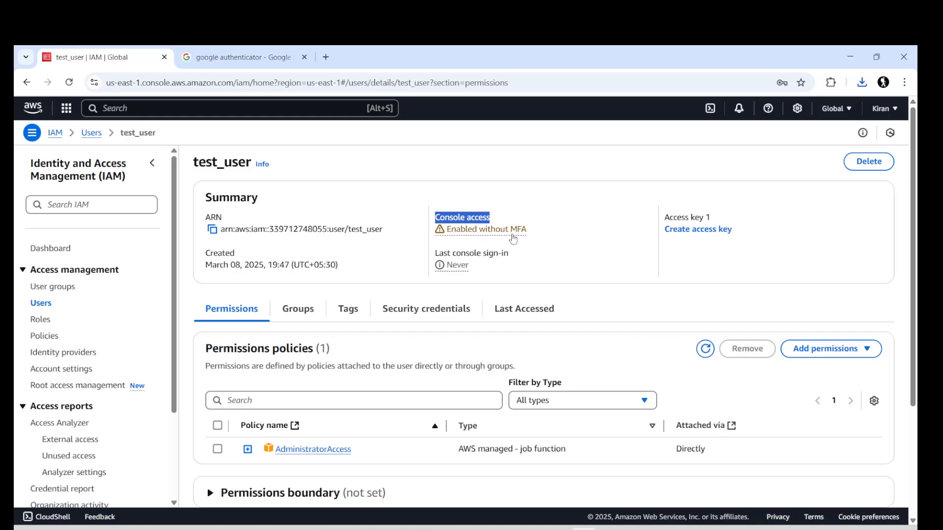
{"action": "left_click", "coordinate": [485, 237]}
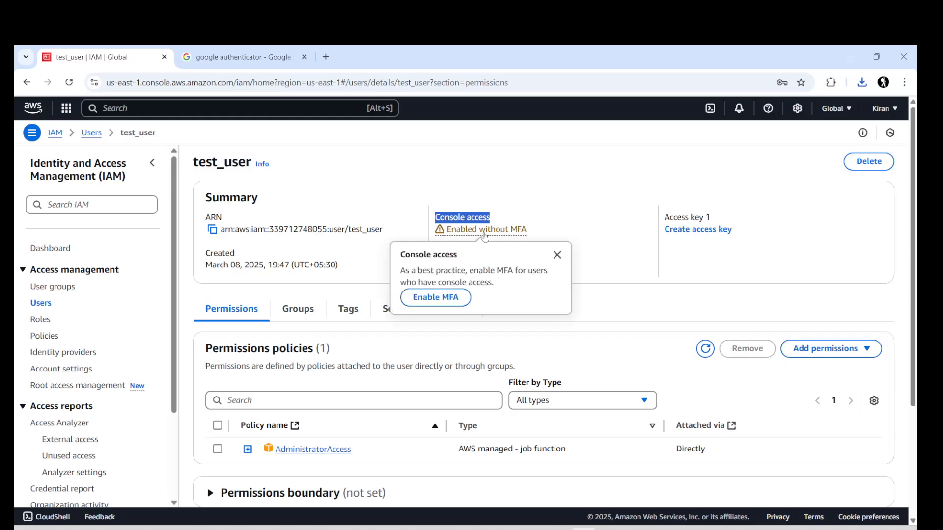
{"action": "left_click", "coordinate": [438, 300]}
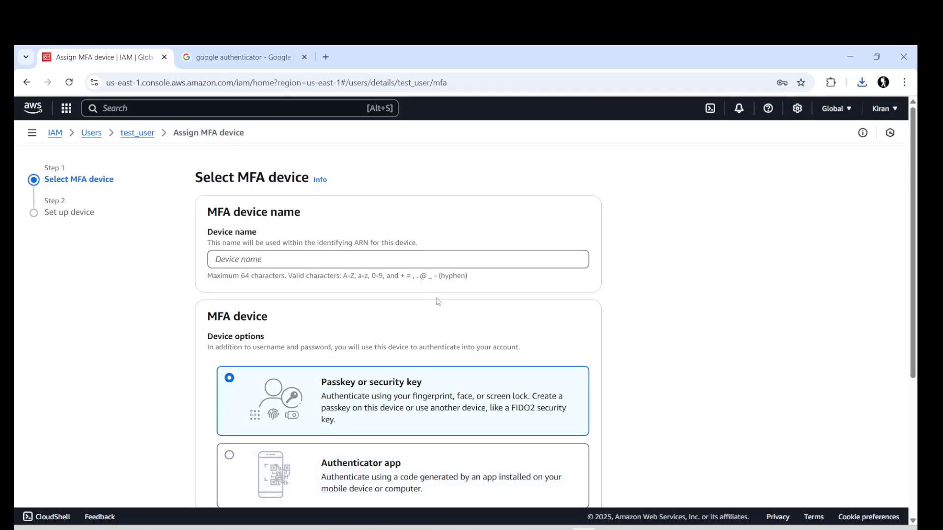
Name the MFA device after the user's phone.
{"action": "left_click", "coordinate": [236, 258]}
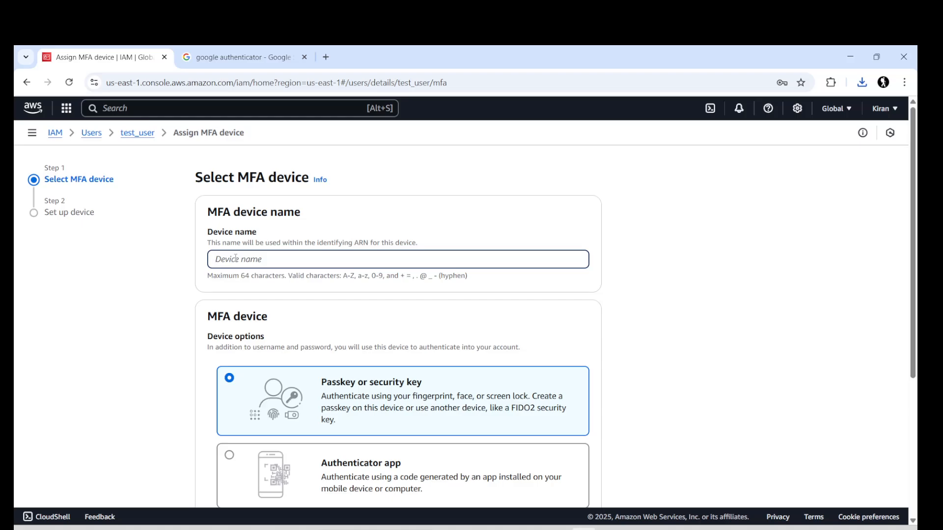
{"action": "type", "text": "Kiran_phone"}
{"action": "scroll", "coordinate": [345, 344], "scroll_direction": "down", "scroll_amount": 3}
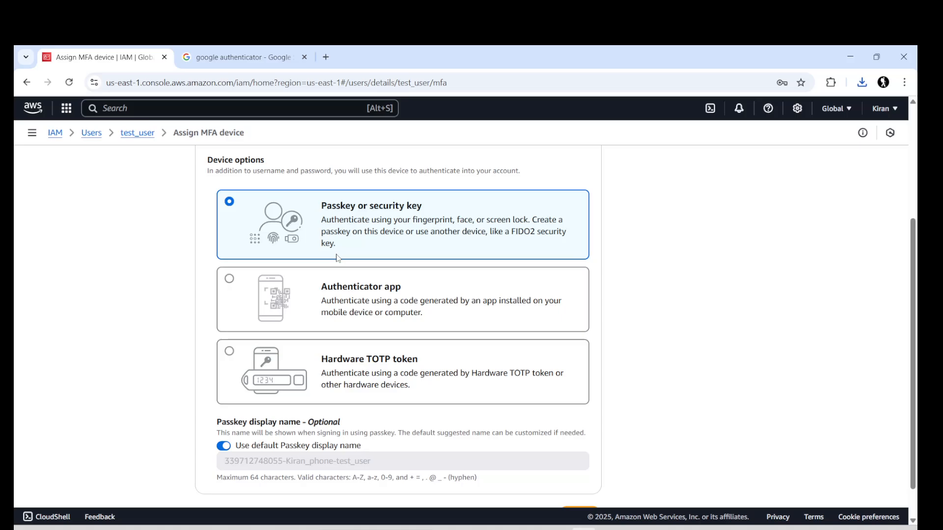
{"action": "scroll", "coordinate": [338, 256], "scroll_direction": "up", "scroll_amount": 1}
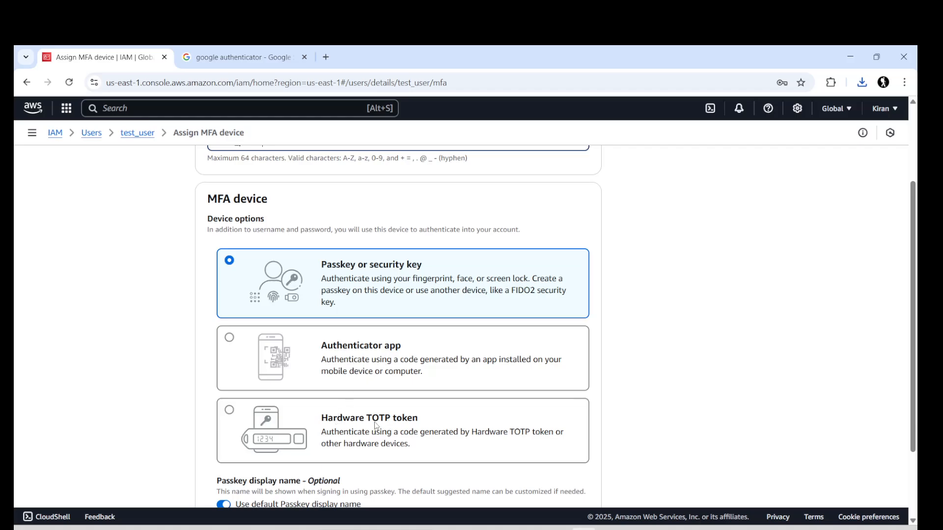
{"action": "scroll", "coordinate": [408, 425], "scroll_direction": "down", "scroll_amount": 2}
{"action": "scroll", "coordinate": [292, 370], "scroll_direction": "up", "scroll_amount": 3}
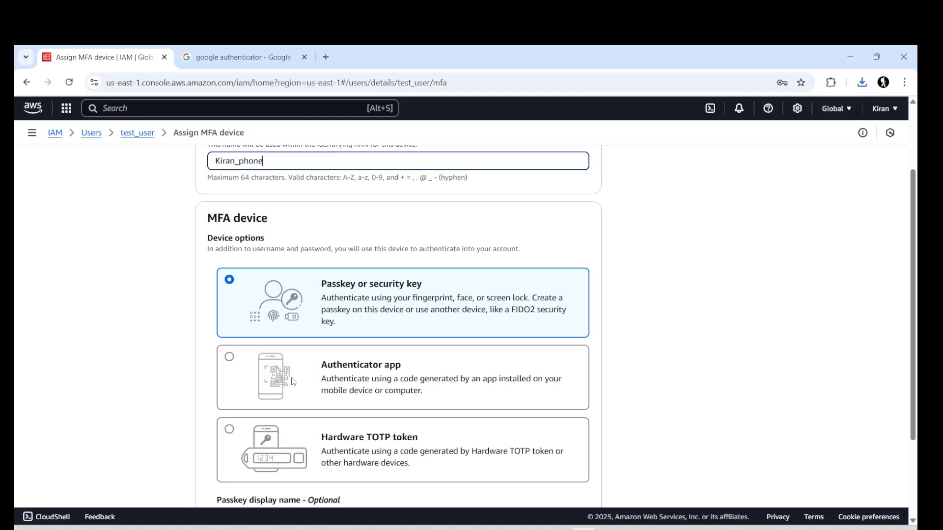
Choose Authenticator app as the device type and continue to the Set up device step.
{"action": "left_click", "coordinate": [230, 357]}
{"action": "scroll", "coordinate": [379, 385], "scroll_direction": "down", "scroll_amount": 1}
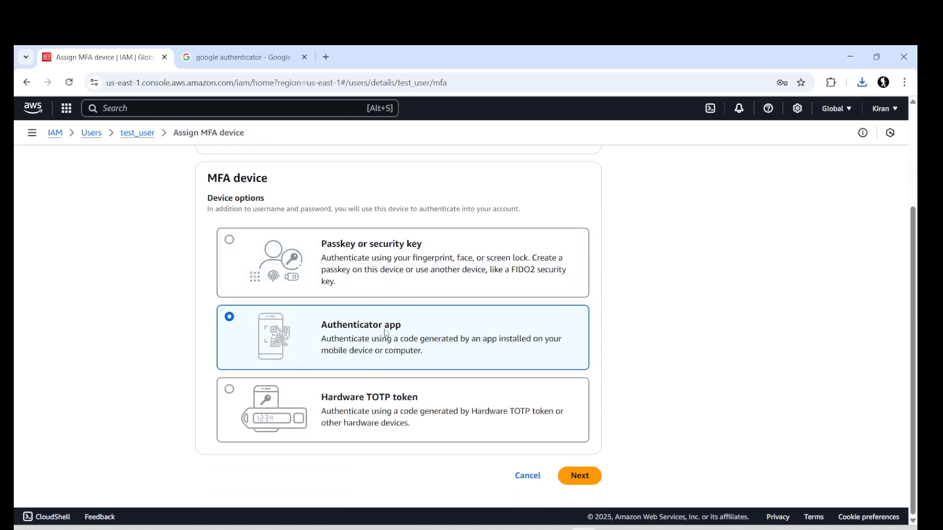
{"action": "left_click", "coordinate": [578, 477]}
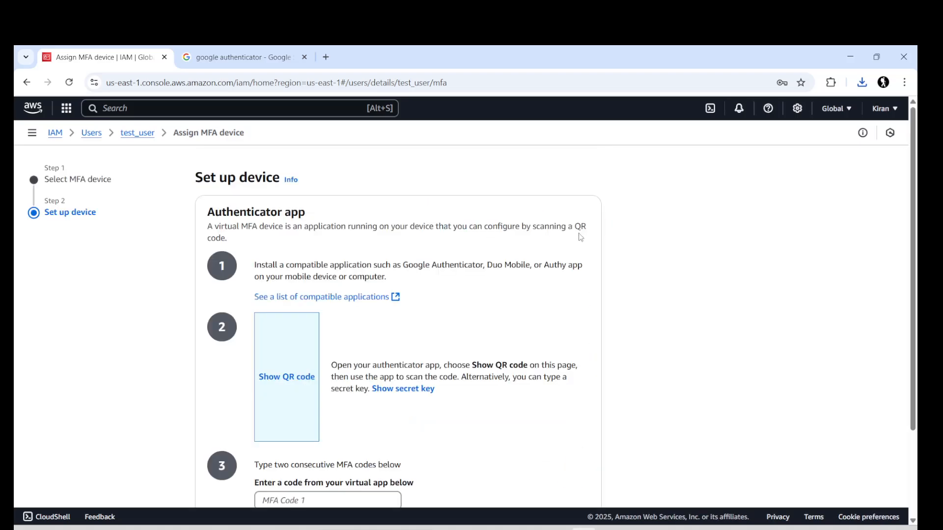
{"action": "scroll", "coordinate": [507, 348], "scroll_direction": "down", "scroll_amount": 2}
{"action": "scroll", "coordinate": [467, 347], "scroll_direction": "up", "scroll_amount": 2}
Rerun the google authenticator search and open the 'Google Authenticator – Apps on Google Play' result.
{"action": "left_click", "coordinate": [247, 55]}
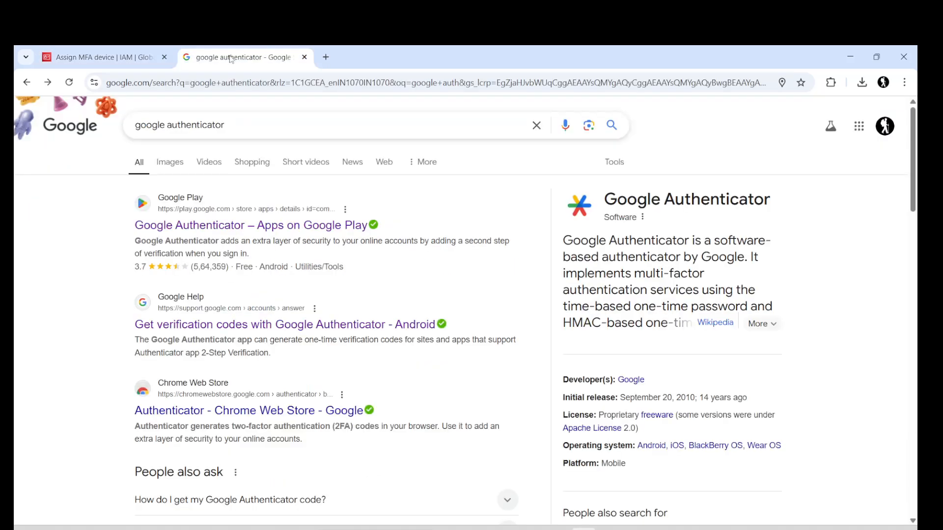
{"action": "left_click", "coordinate": [244, 125]}
{"action": "key", "text": "Return"}
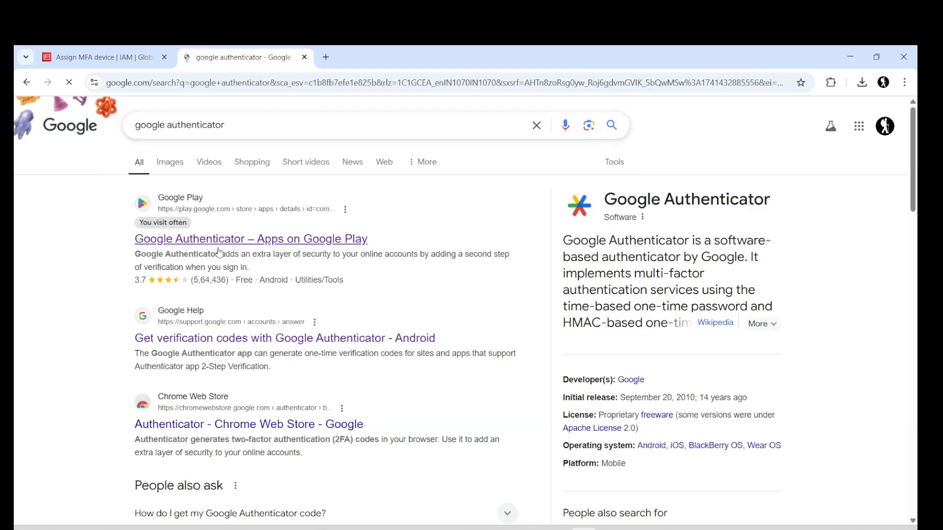
{"action": "left_click", "coordinate": [180, 240]}
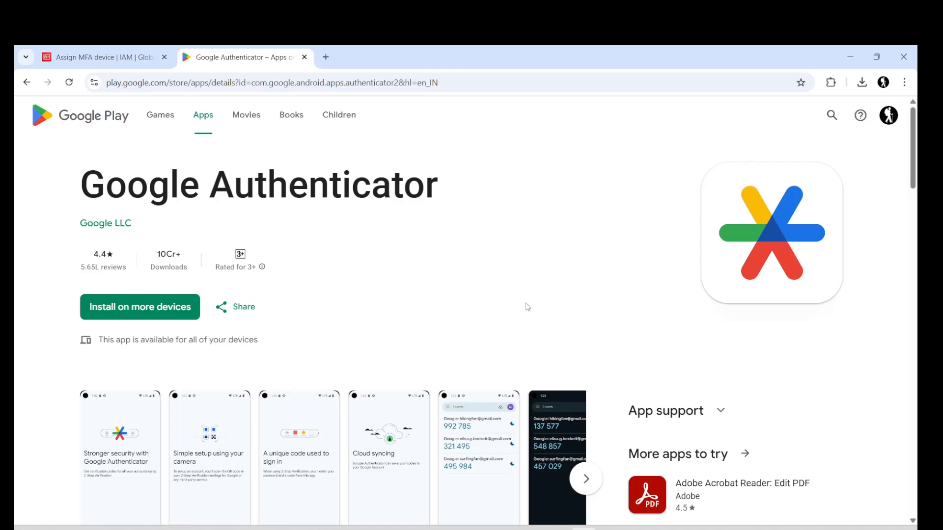
Enlarge the fifth Authenticator screenshot showing the code list, then return to the AWS MFA setup page.
{"action": "scroll", "coordinate": [484, 314], "scroll_direction": "down", "scroll_amount": 2}
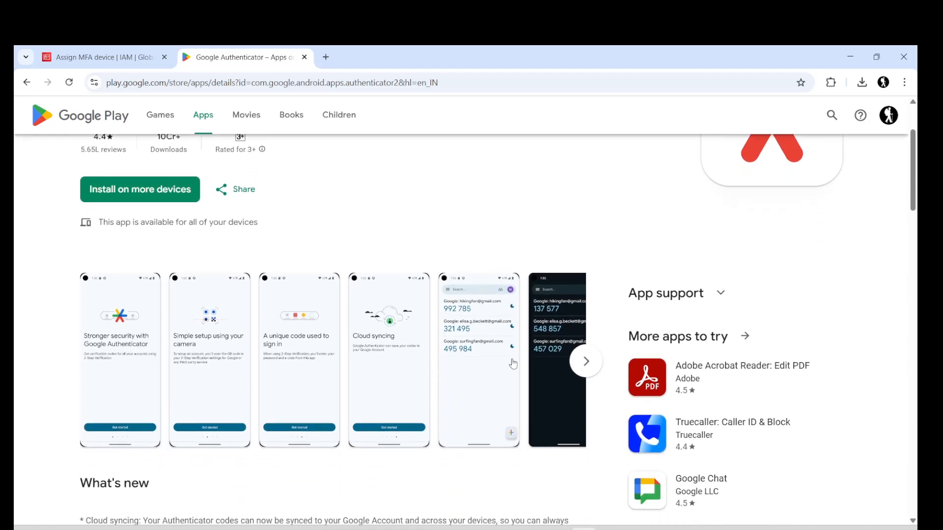
{"action": "left_click", "coordinate": [483, 367]}
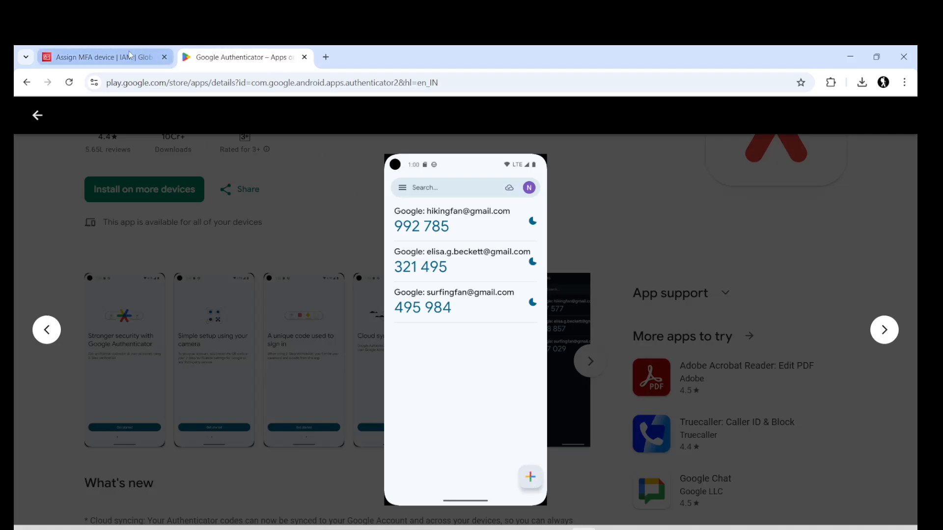
{"action": "left_click", "coordinate": [114, 58]}
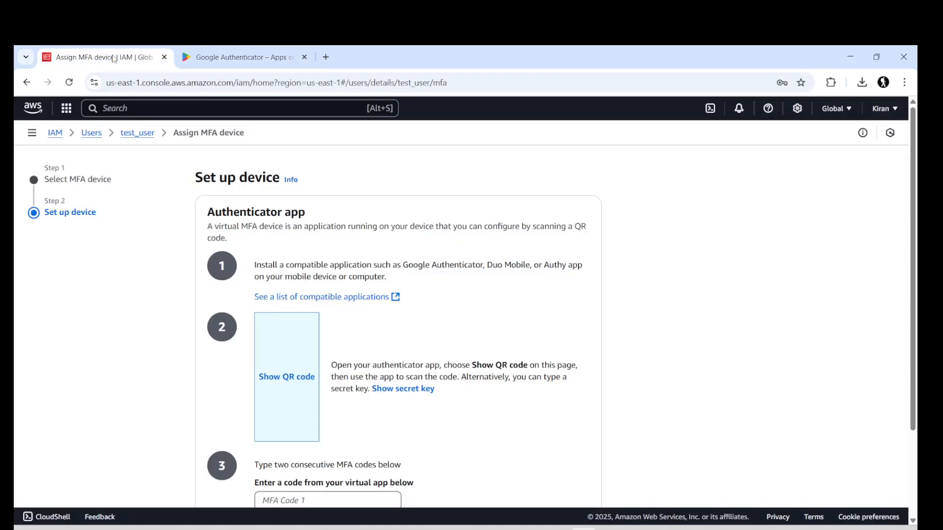
Show the QR code for test_user's authenticator setup and scroll to the MFA code fields.
{"action": "left_click", "coordinate": [277, 386]}
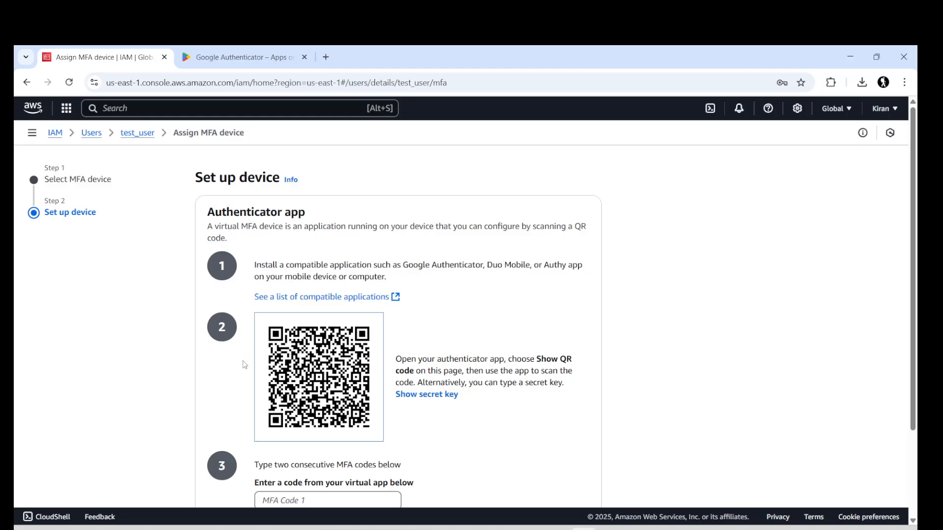
{"action": "scroll", "coordinate": [371, 425], "scroll_direction": "down", "scroll_amount": 3}
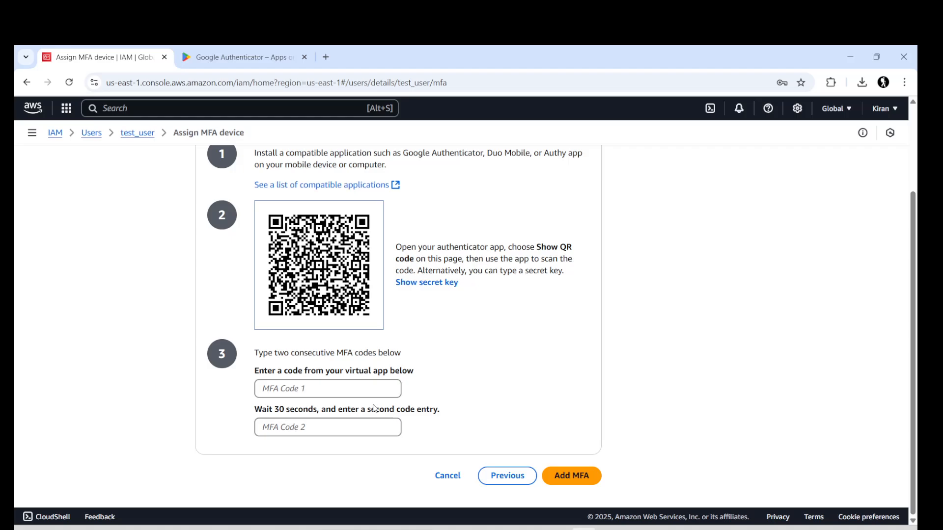
{"action": "left_click", "coordinate": [255, 47]}
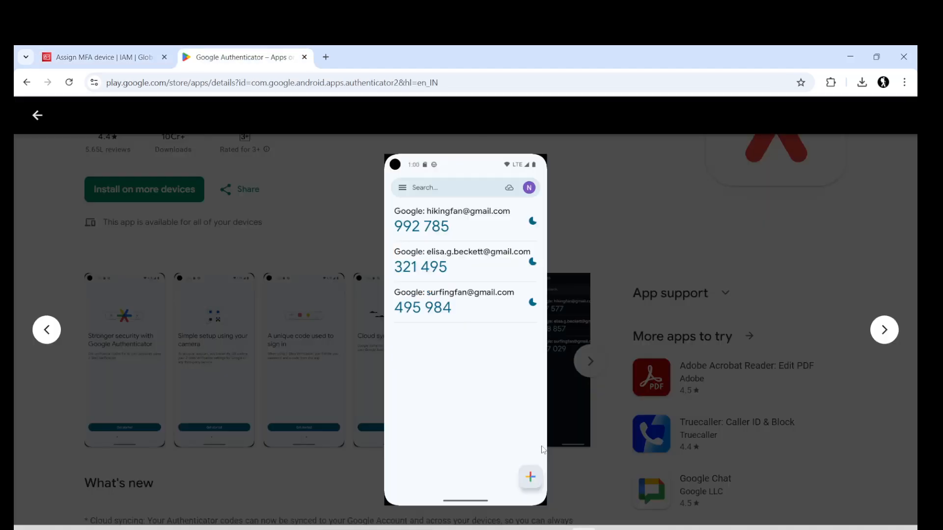
{"action": "left_click", "coordinate": [104, 48]}
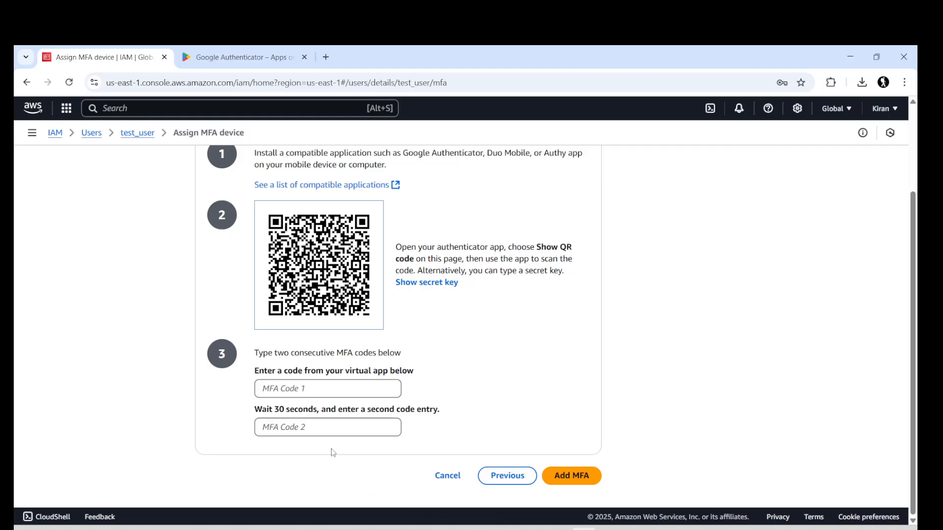
Fill MFA Code 1 and MFA Code 2 with consecutive authenticator codes, then click Add MFA.
{"action": "left_click", "coordinate": [300, 393]}
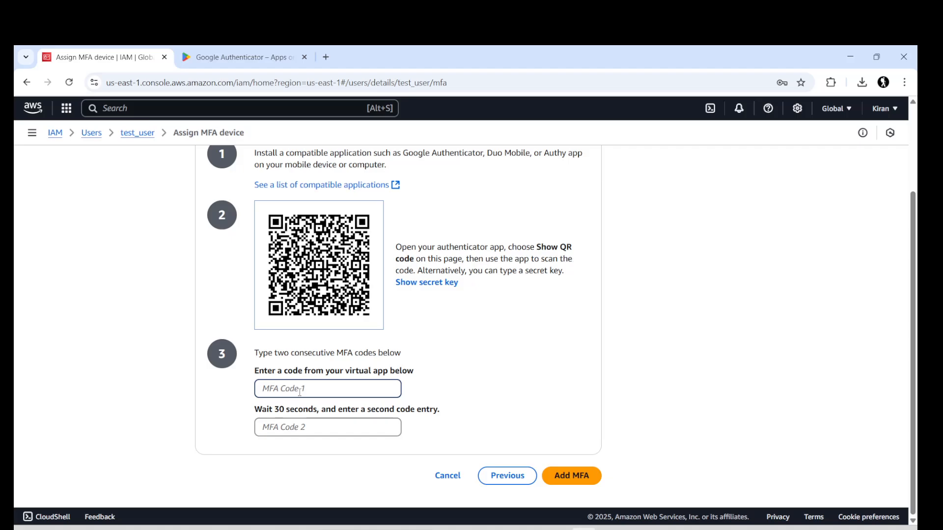
{"action": "left_click", "coordinate": [285, 431]}
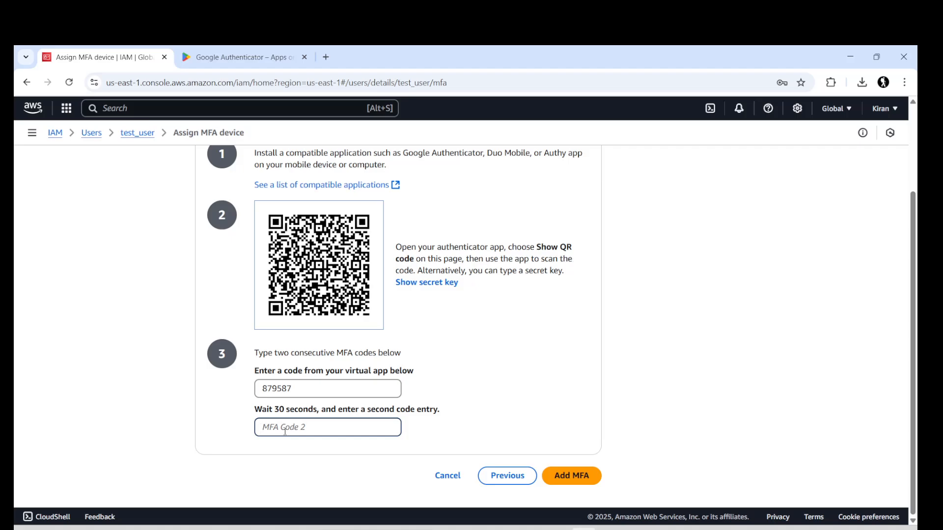
{"action": "left_click", "coordinate": [564, 480]}
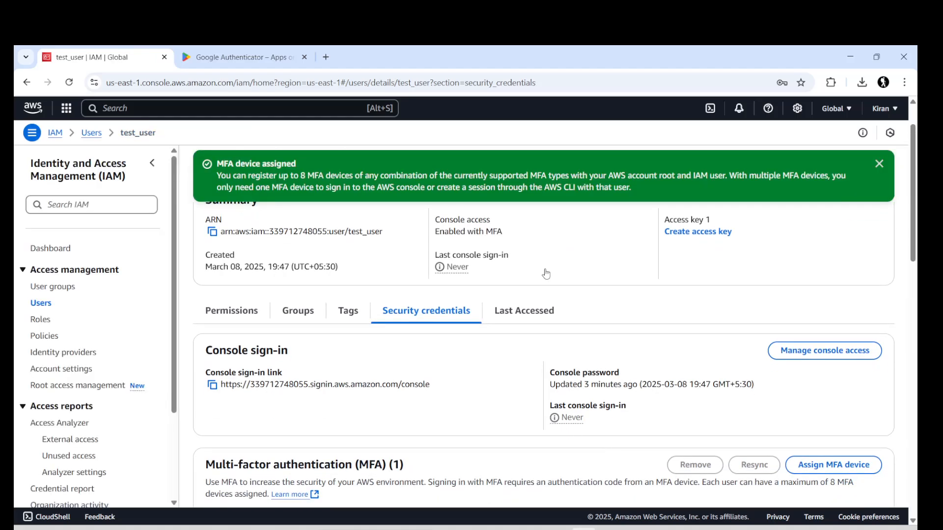
Highlight test_user's 'Enabled with MFA' status, open test_user_credentials.csv maximized in Notepad, and select the sign-in URL.
{"action": "left_click_drag", "start_coordinate": [436, 231], "coordinate": [509, 235]}
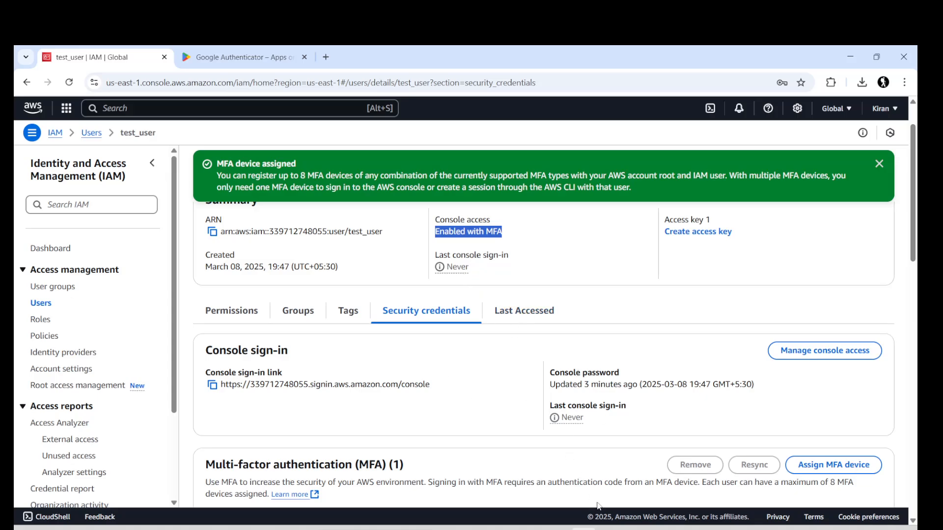
{"action": "left_click", "coordinate": [862, 82]}
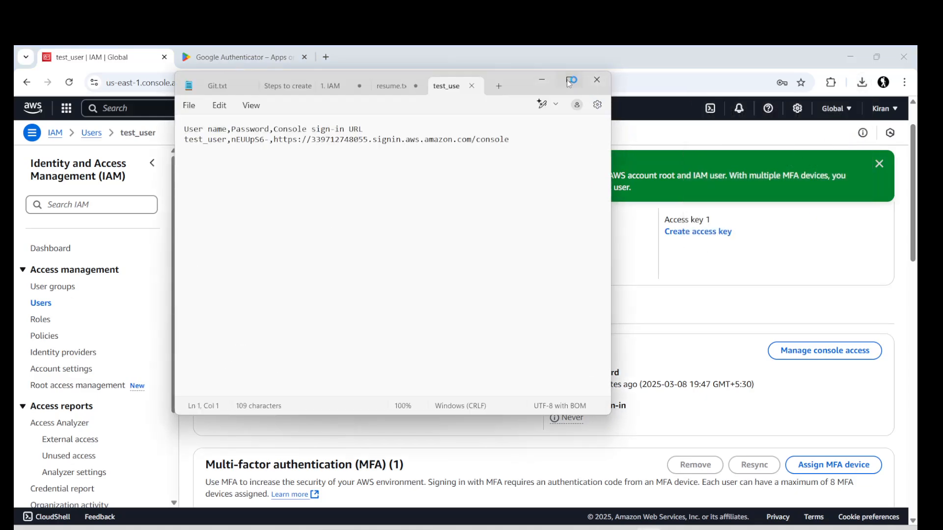
{"action": "left_click", "coordinate": [572, 81]}
{"action": "left_click_drag", "start_coordinate": [112, 109], "coordinate": [364, 234]}
{"action": "key", "text": "ctrl+c"}
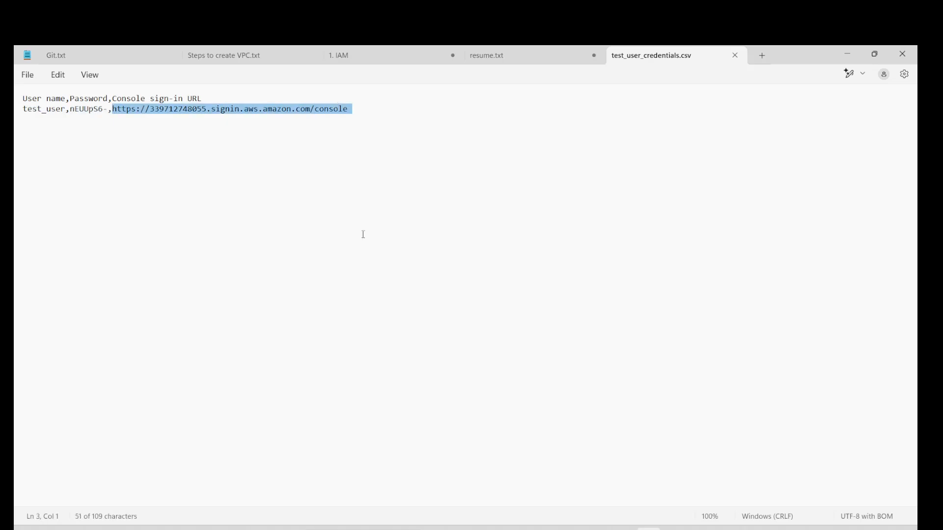
{"action": "key", "text": "super"}
Launch Microsoft Edge from Start search and load the pasted console sign-in URL.
{"action": "type", "text": "e"}
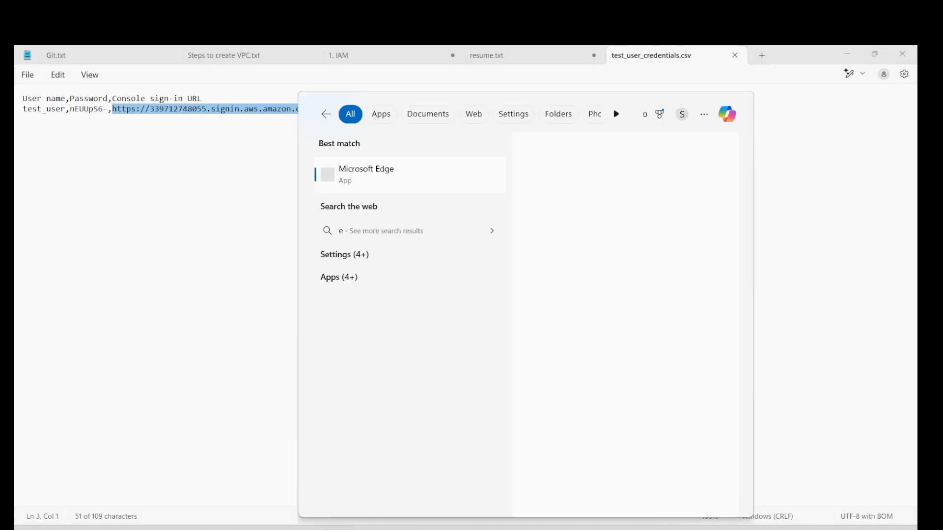
{"action": "type", "text": "d"}
{"action": "left_click", "coordinate": [363, 179]}
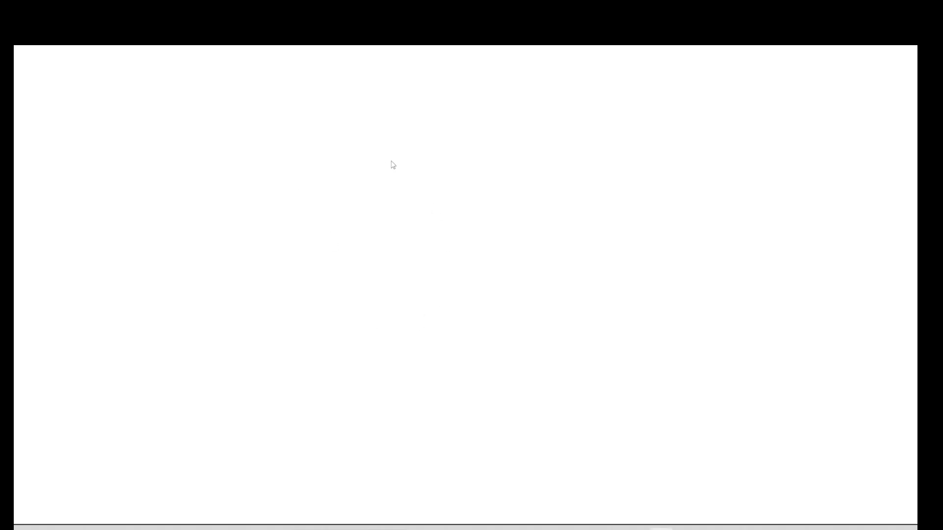
{"action": "key", "text": "ctrl+v"}
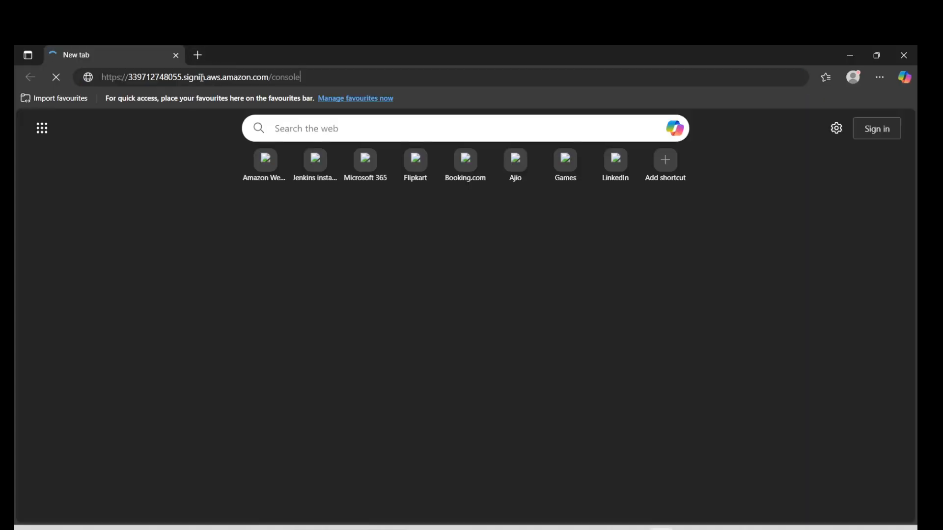
{"action": "key", "text": "Return"}
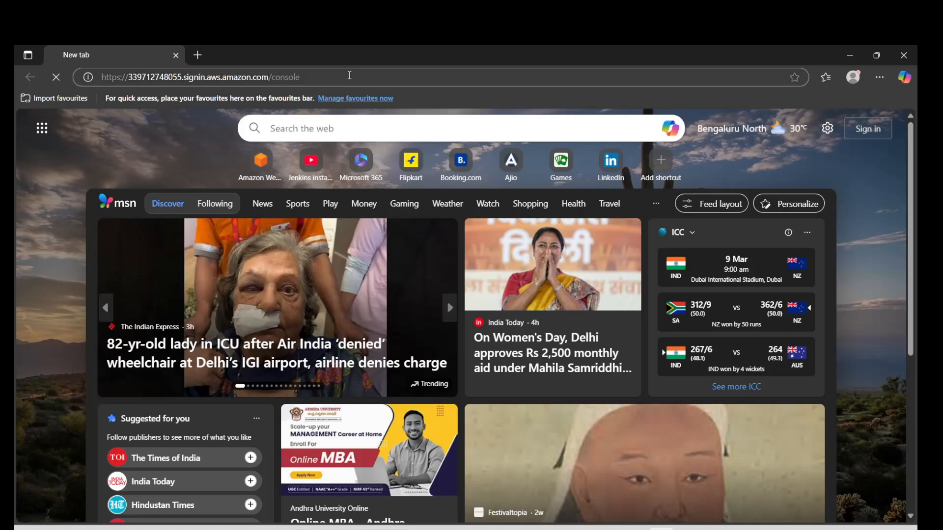